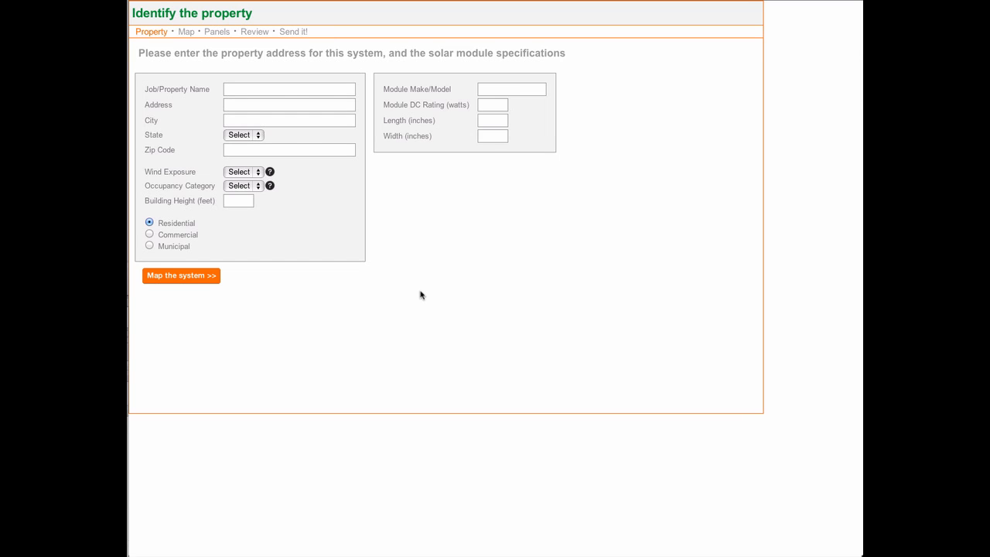
- Fill in the job name, address, city, state and zip code from the saved ModSolar's offices entry
left_click(290, 91)
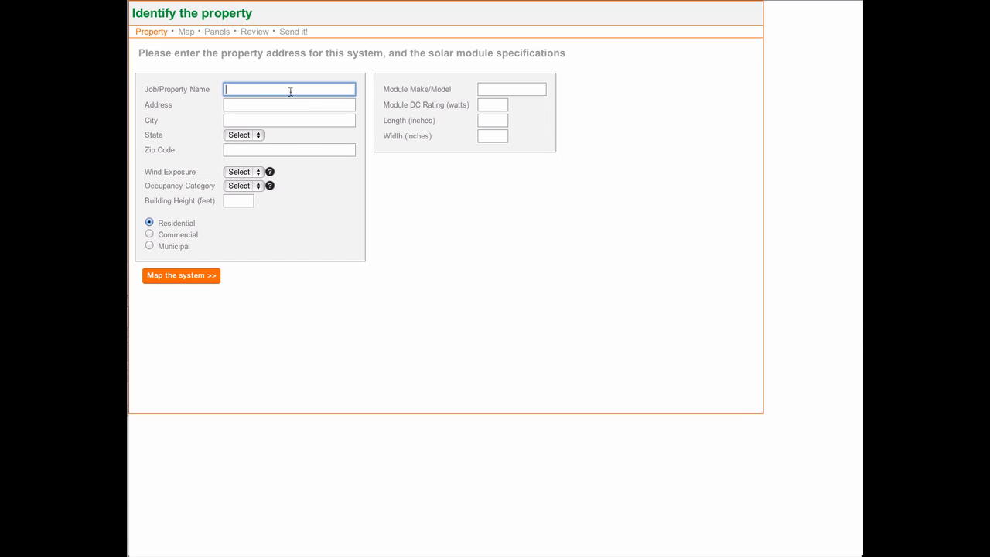
type("Mod")
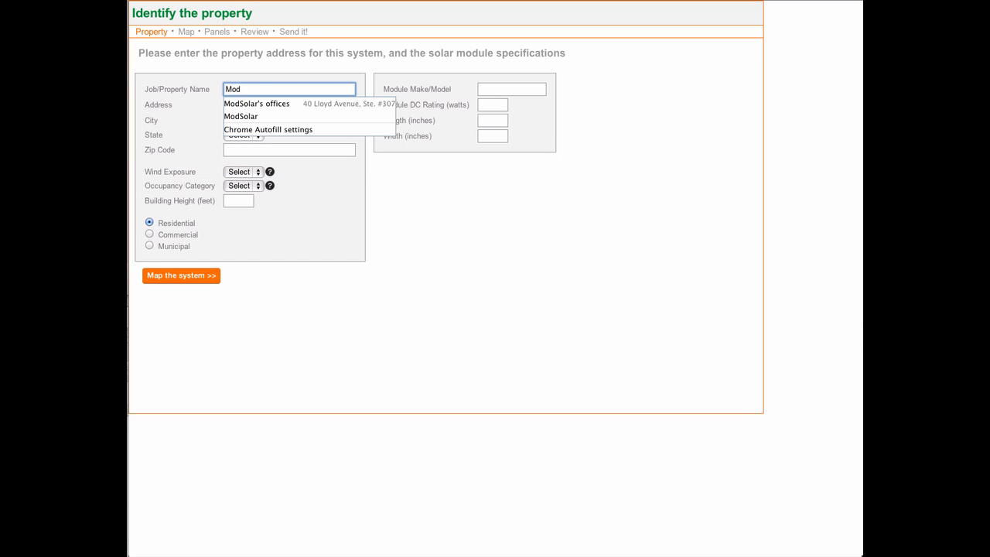
key("Down")
key("Return")
key("Tab")
key("Tab")
key("Tab")
key("Tab")
key("Tab")
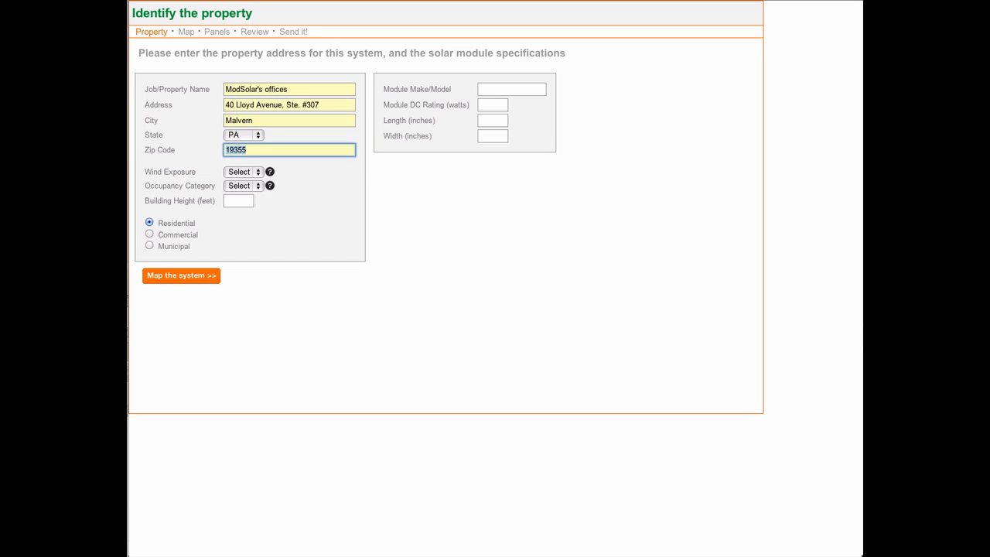
- Consult the wind exposure definitions, then set Wind Exposure to B and Occupancy Category to II
left_click(254, 172)
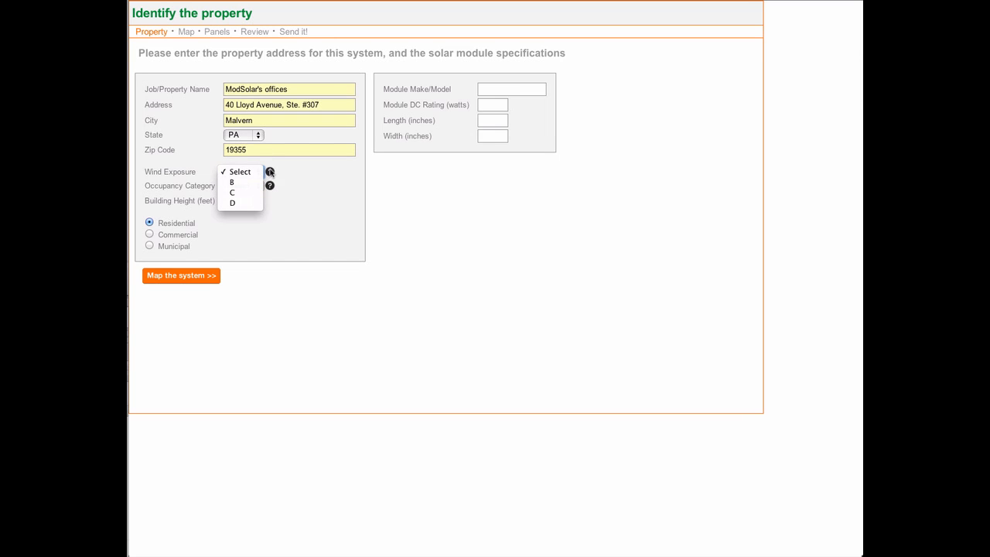
left_click(287, 175)
mouse_move(270, 175)
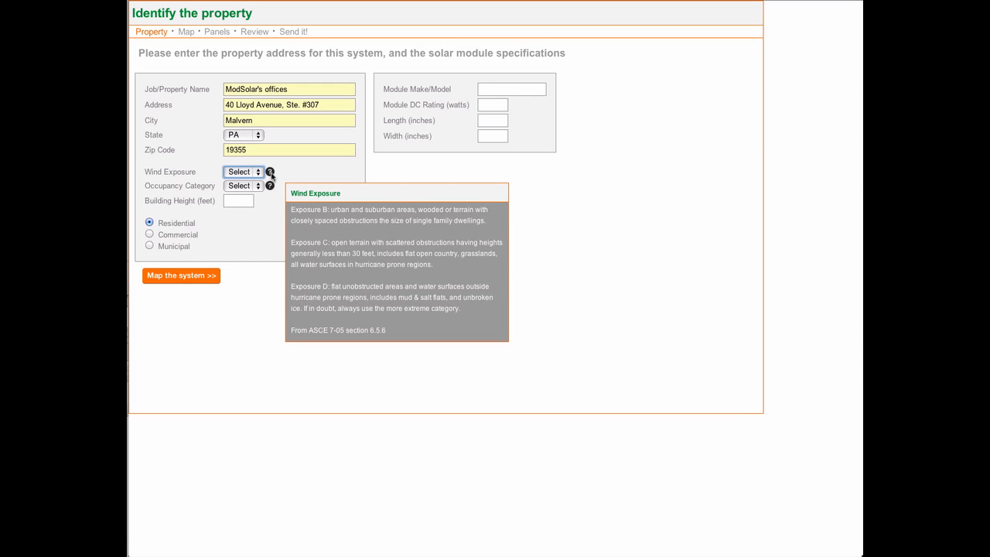
left_click(255, 172)
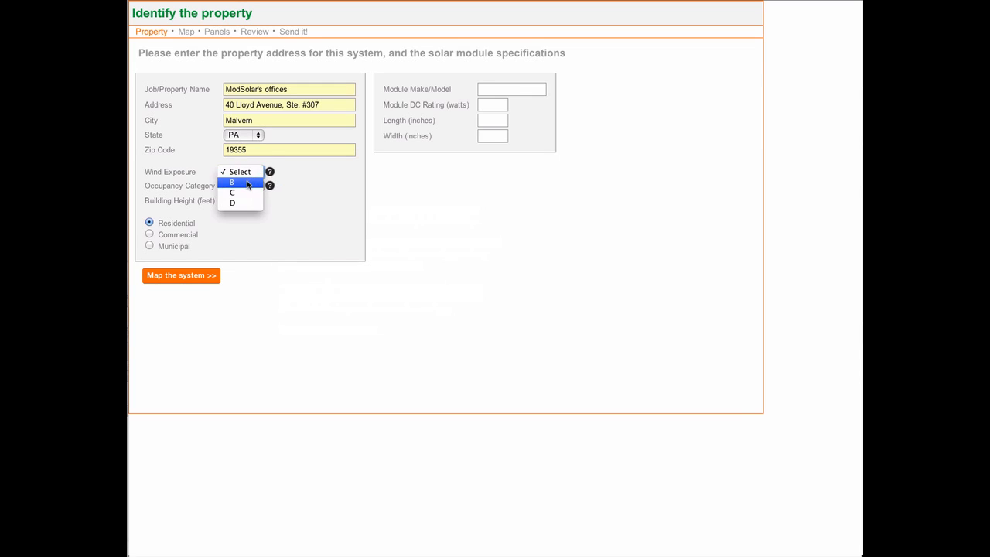
left_click(247, 184)
left_click(251, 188)
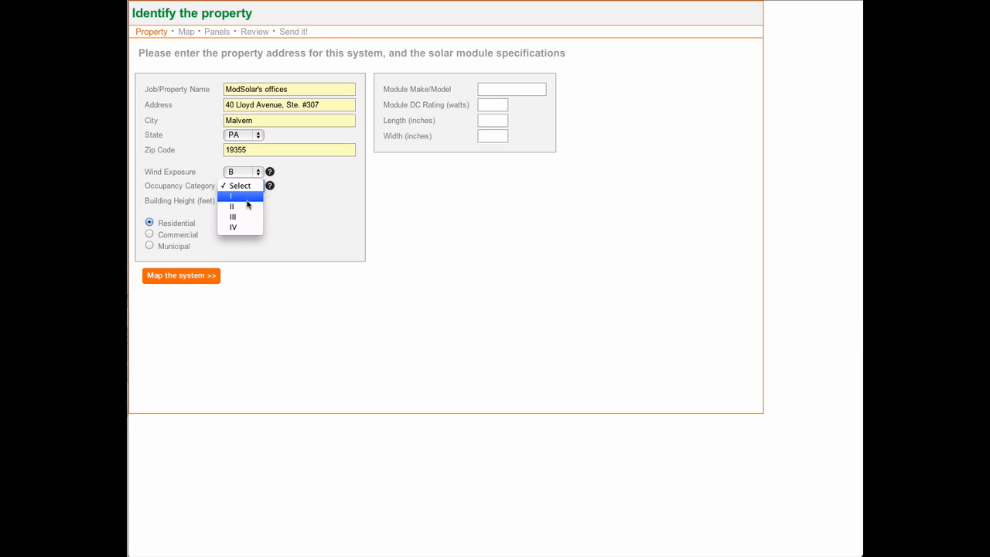
left_click(244, 206)
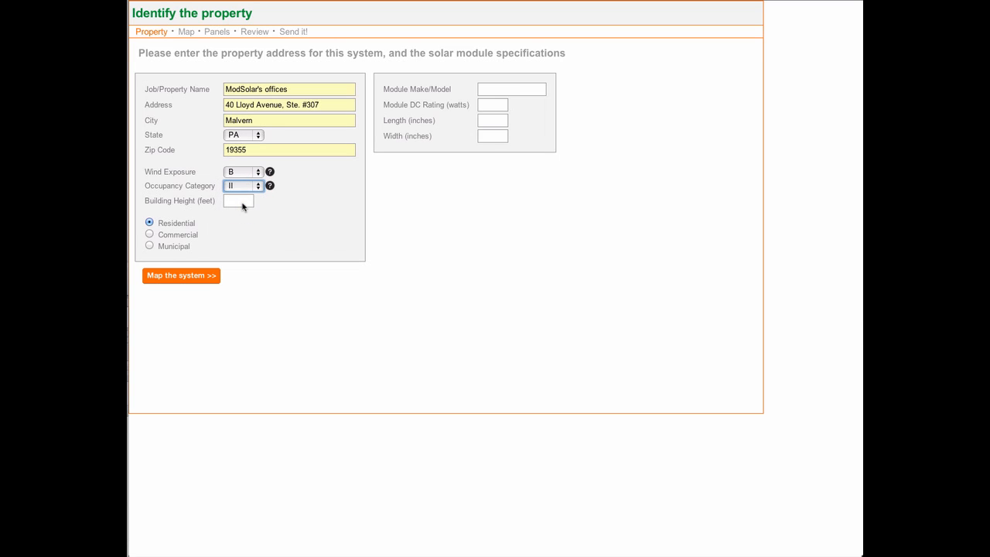
- Set the building height to 42 feet and classify the property as Commercial
left_click(238, 201)
type("42")
left_click(296, 260)
left_click(189, 237)
- Specify the module as xyz panel, 250 watts DC, 61 inches long and 39 inches wide, and proceed to mapping the system
left_click(491, 90)
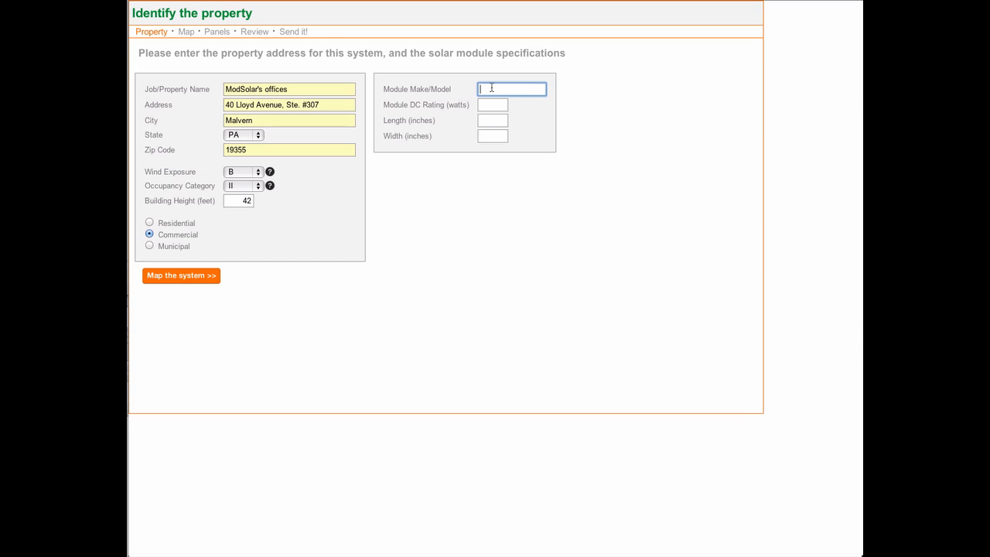
type("XYZ")
key("Down")
key("Return")
key("Tab")
type("250")
key("Tab")
type("61")
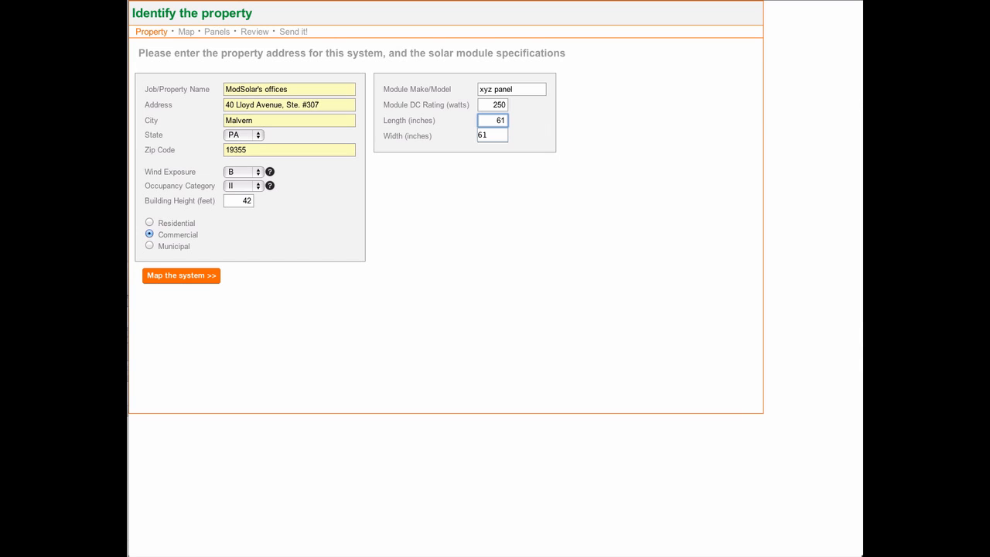
key("Tab")
type("39")
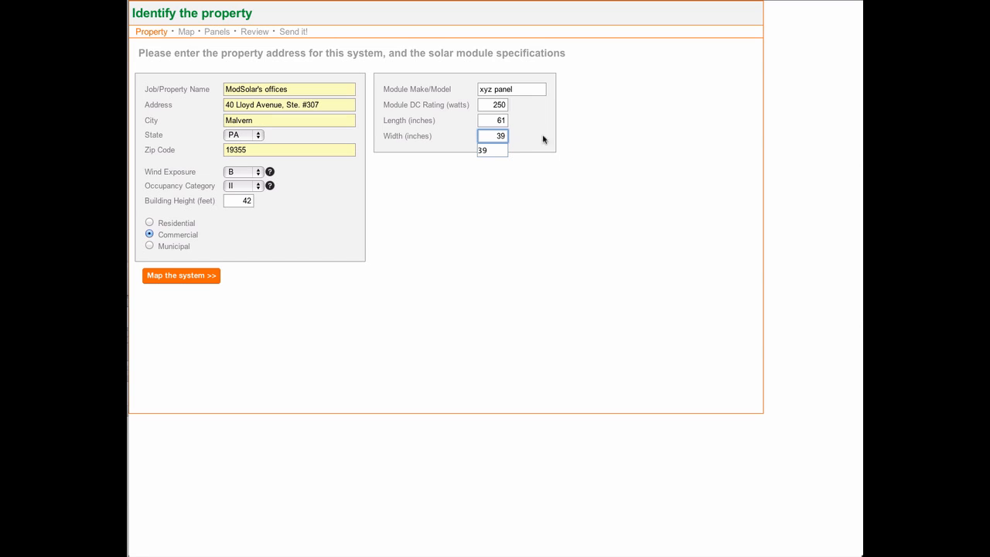
left_click(530, 307)
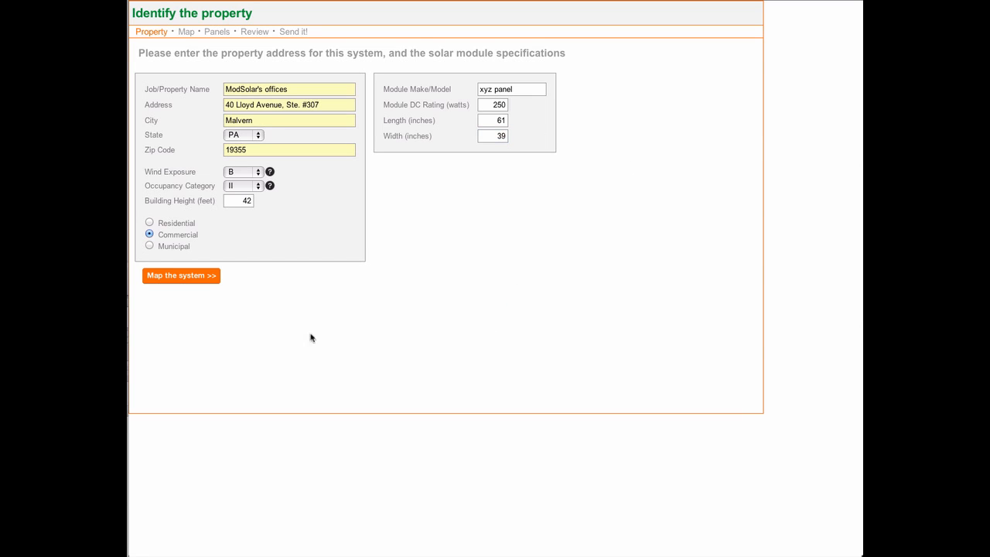
left_click(190, 278)
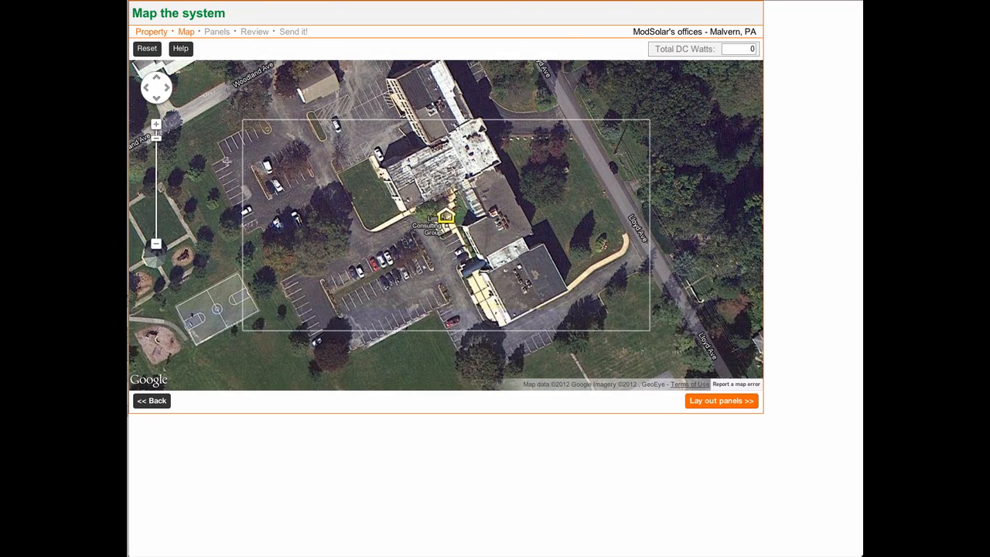
- Outline the L-shaped dark flat roof beside the property marker as a seven-corner panel region, adjusting corners to the roof edges
left_click(155, 123)
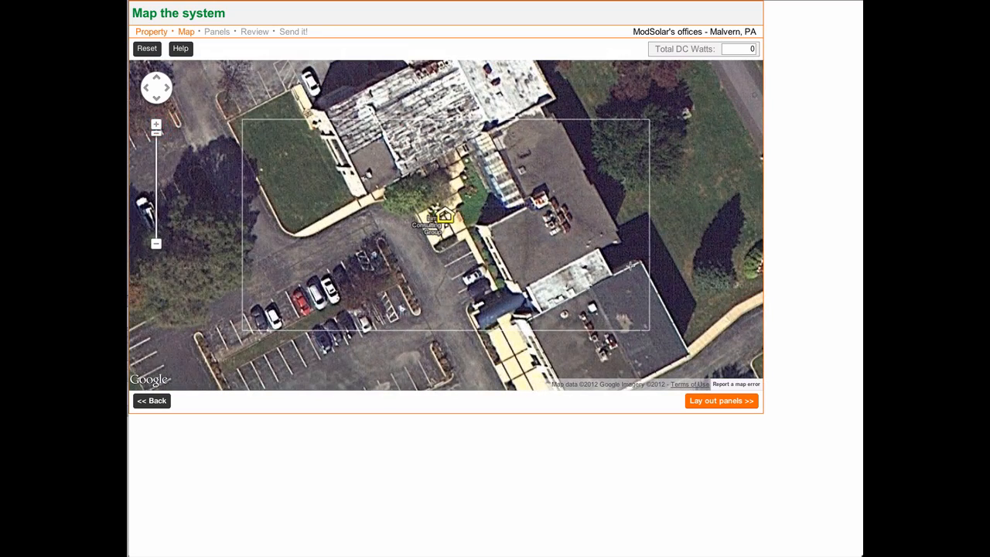
left_click_drag(593, 261, 486, 274)
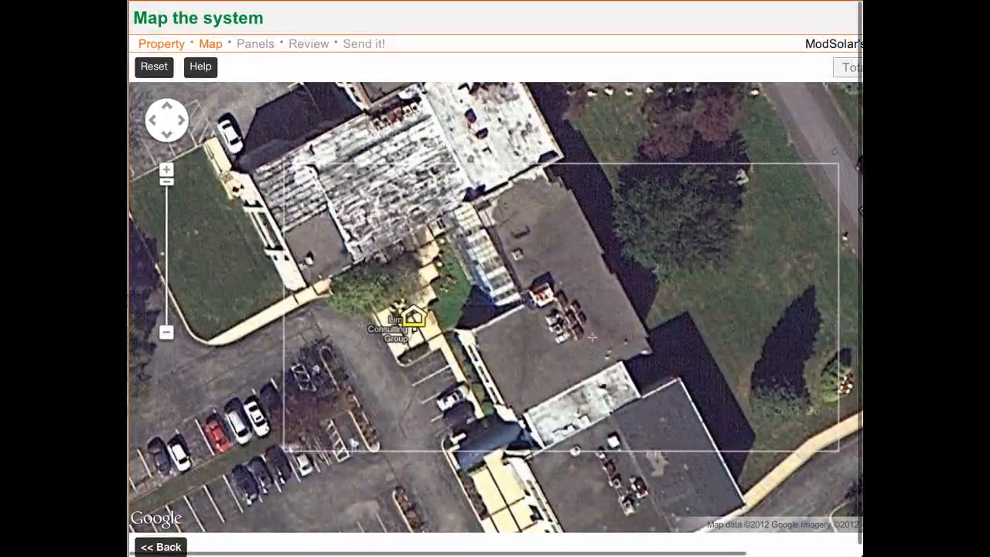
left_click(539, 176)
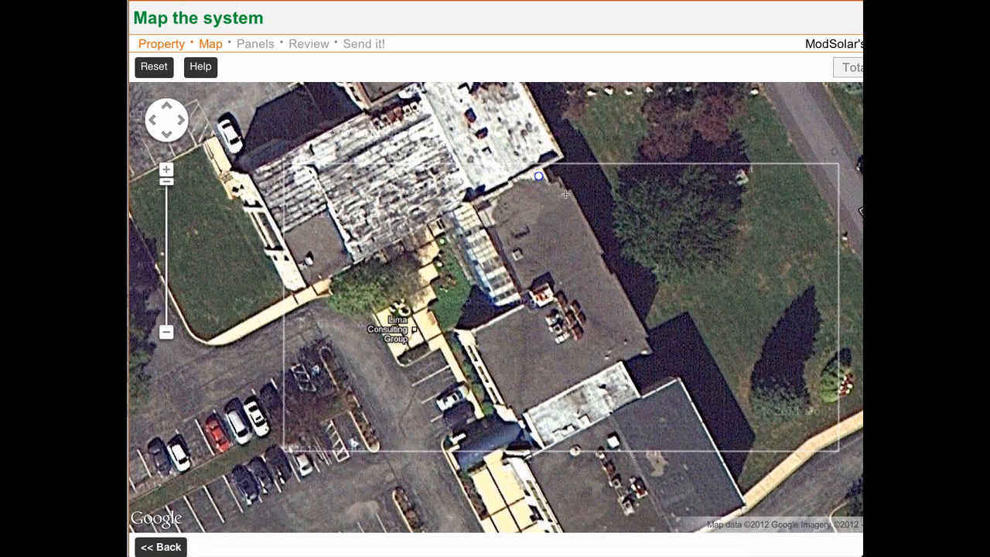
left_click(566, 195)
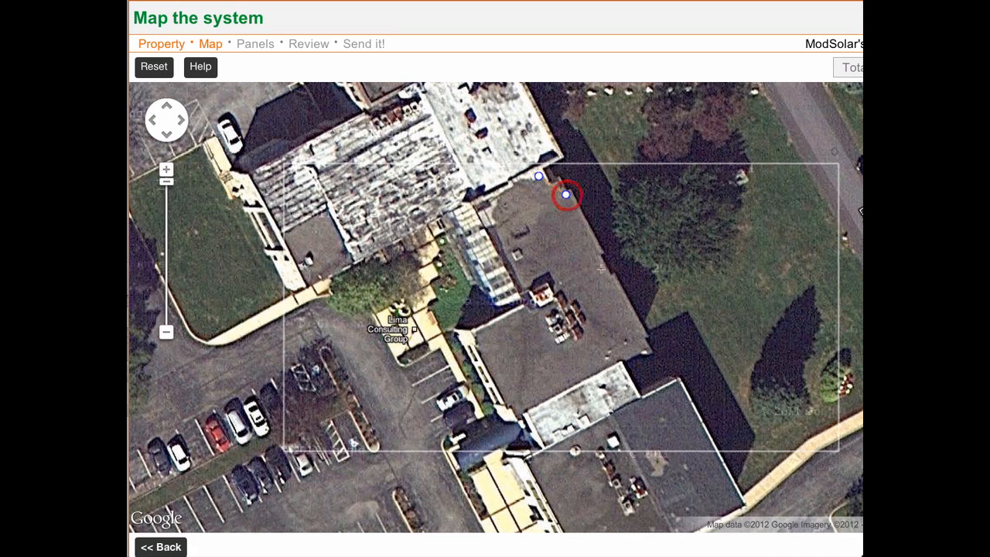
left_click(639, 341)
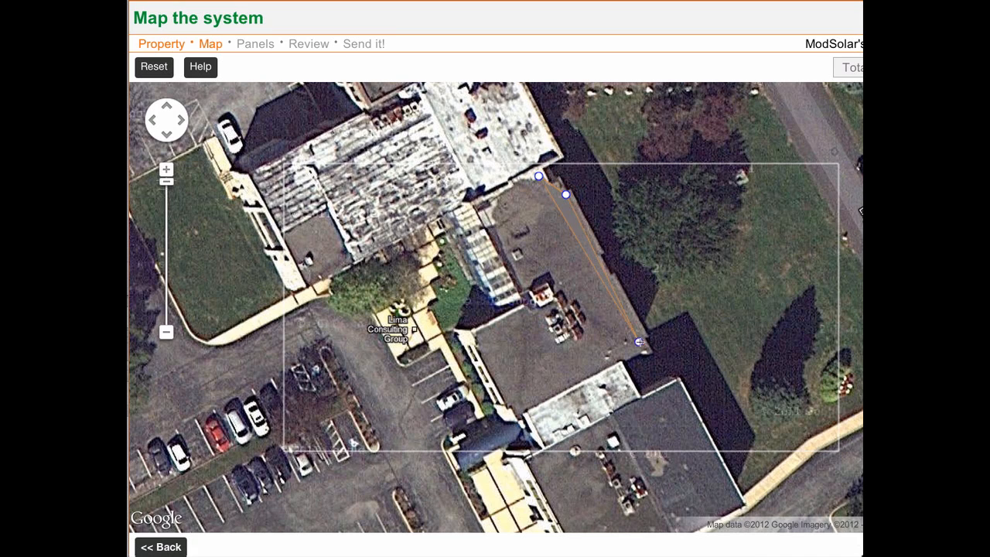
left_click(517, 405)
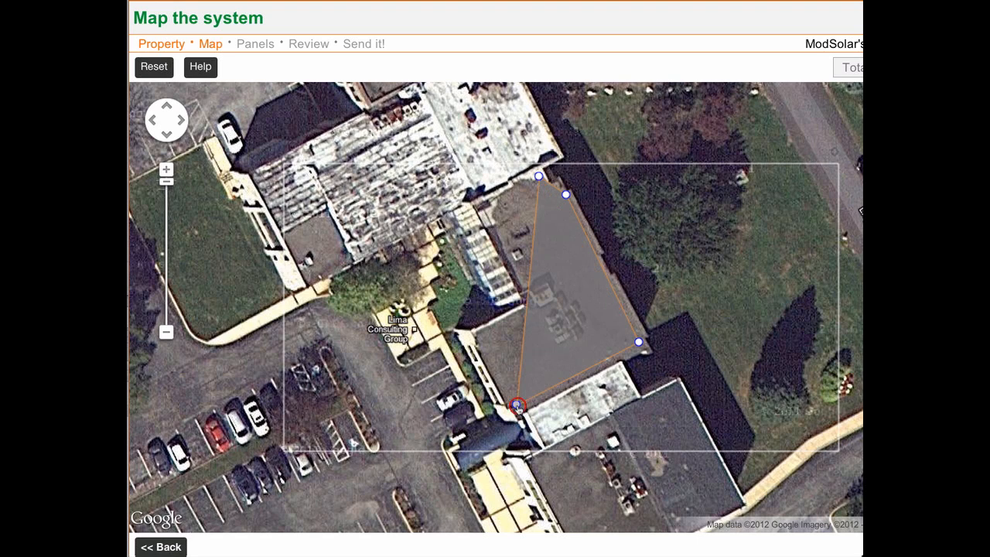
left_click(480, 341)
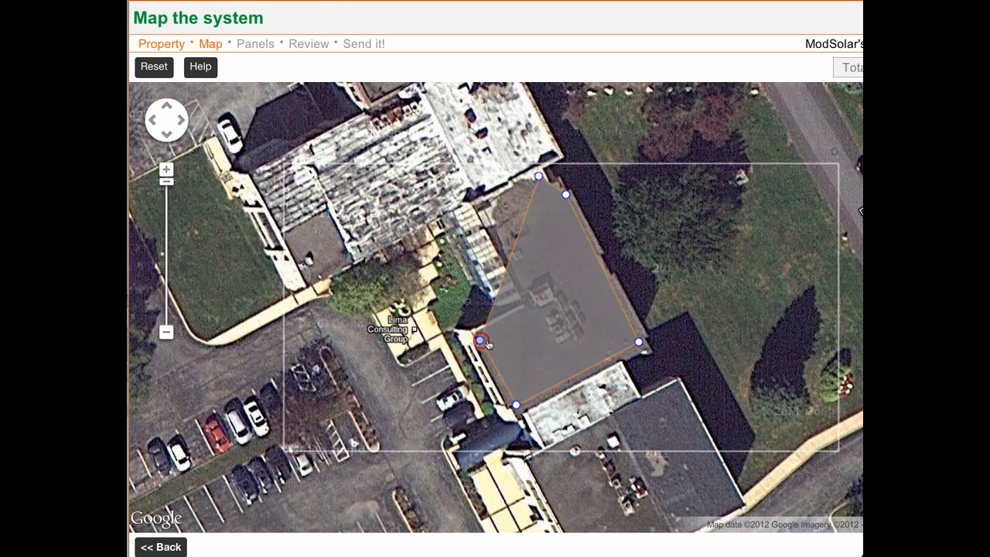
left_click(480, 291)
left_click_drag(480, 290, 533, 307)
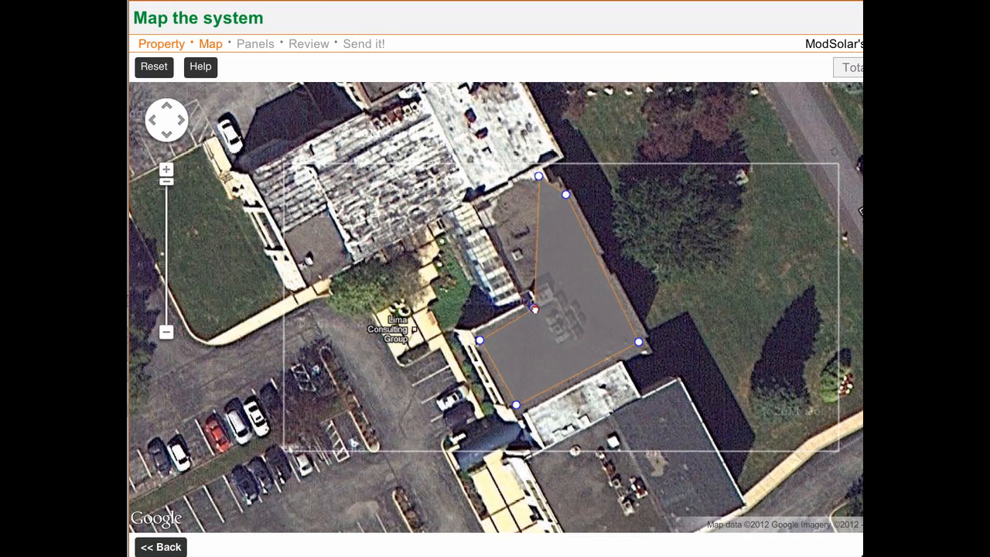
left_click_drag(480, 340, 479, 337)
left_click(480, 208)
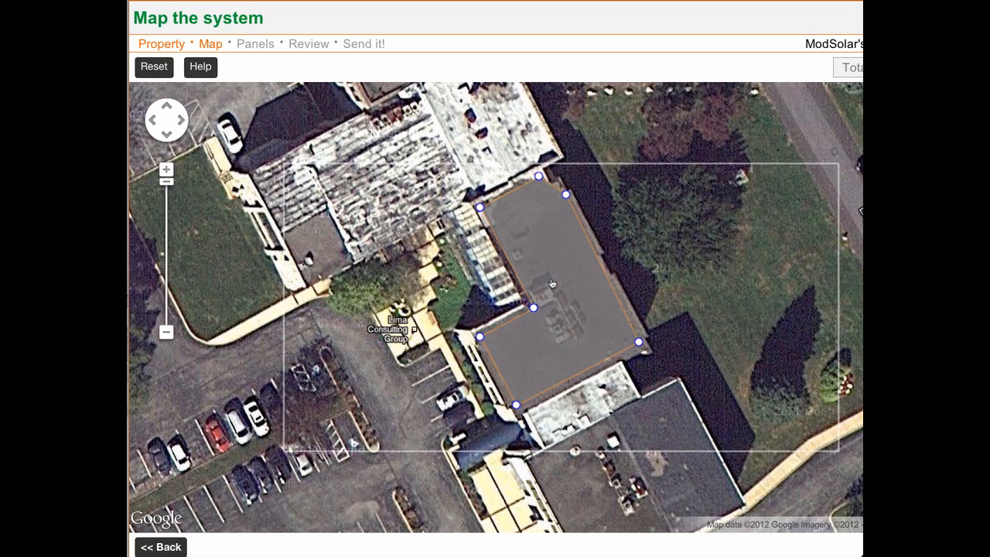
- Check the outlined roof region's area, azimuth and yield, and proceed to laying out the panels
left_click(577, 331)
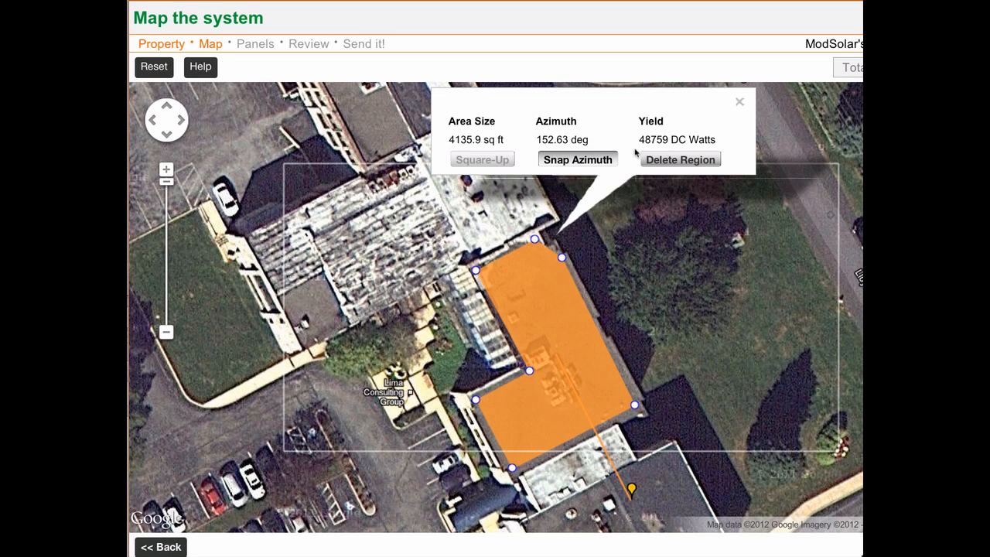
left_click_drag(635, 326, 667, 281)
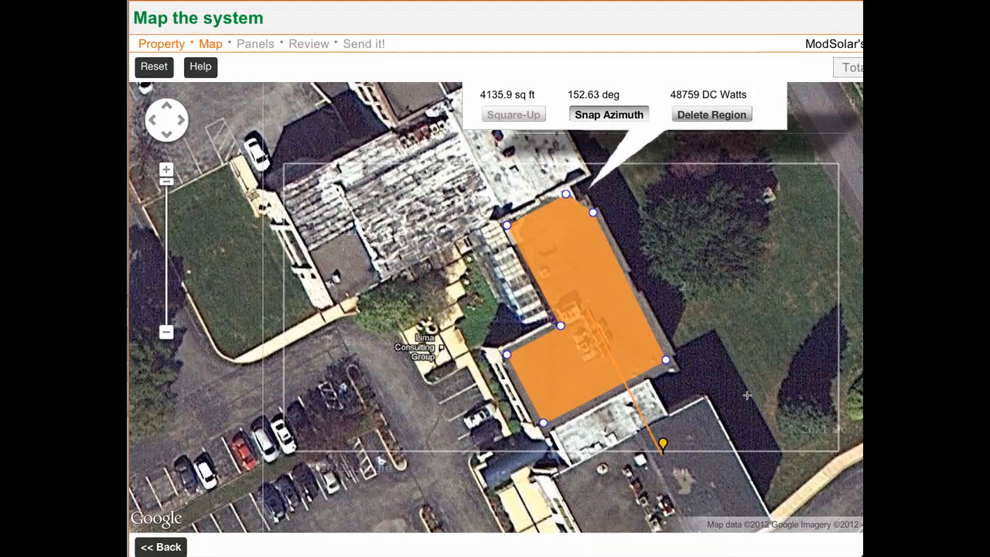
scroll(762, 545, "right", 2)
scroll(762, 545, "right", 5)
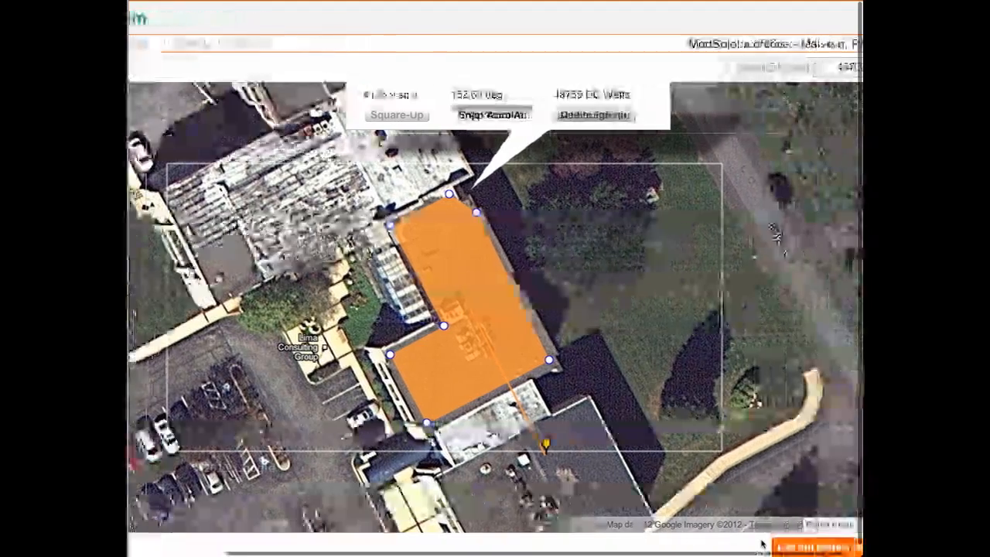
left_click(801, 547)
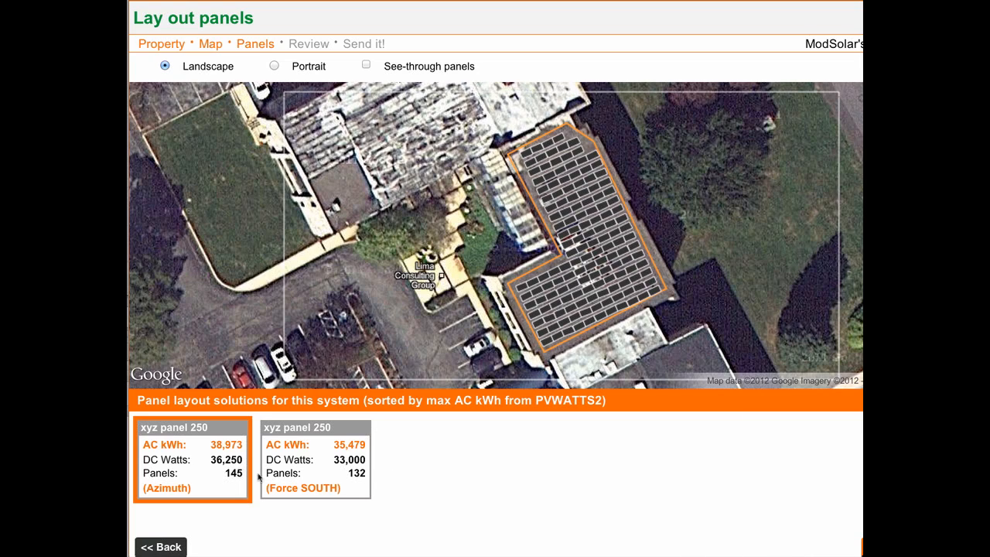
- Compare the Force SOUTH and Azimuth layouts, then switch the panels to portrait and select the Azimuth solution
left_click(295, 473)
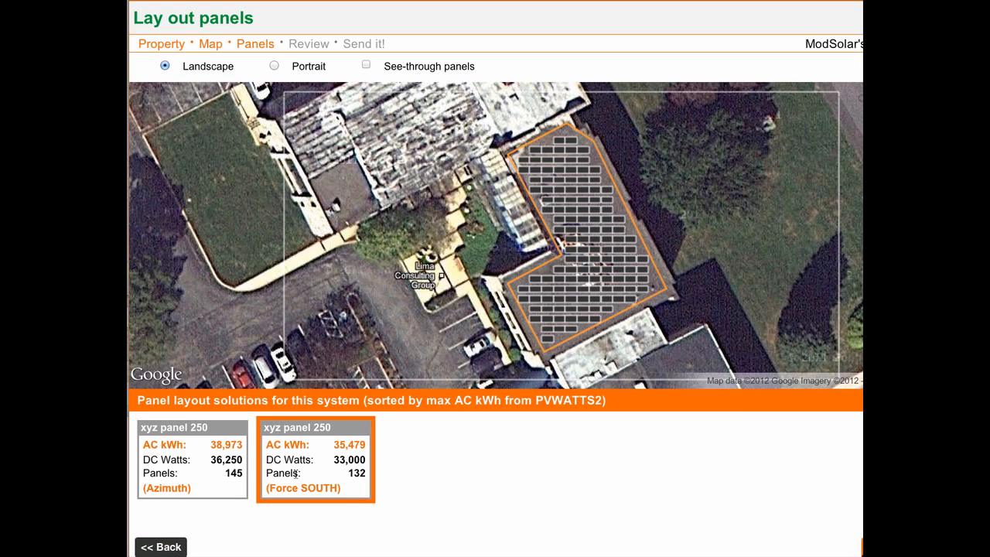
left_click(188, 471)
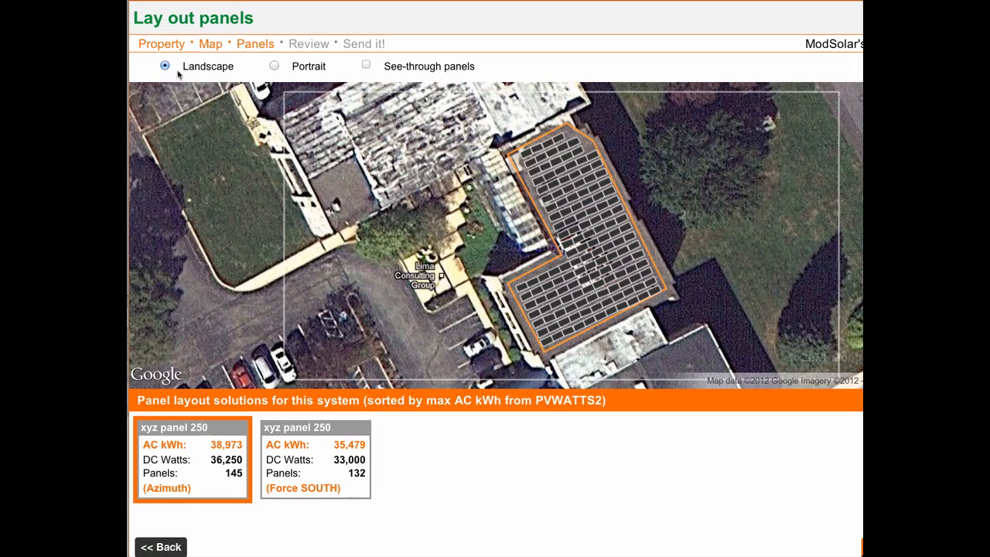
left_click(273, 66)
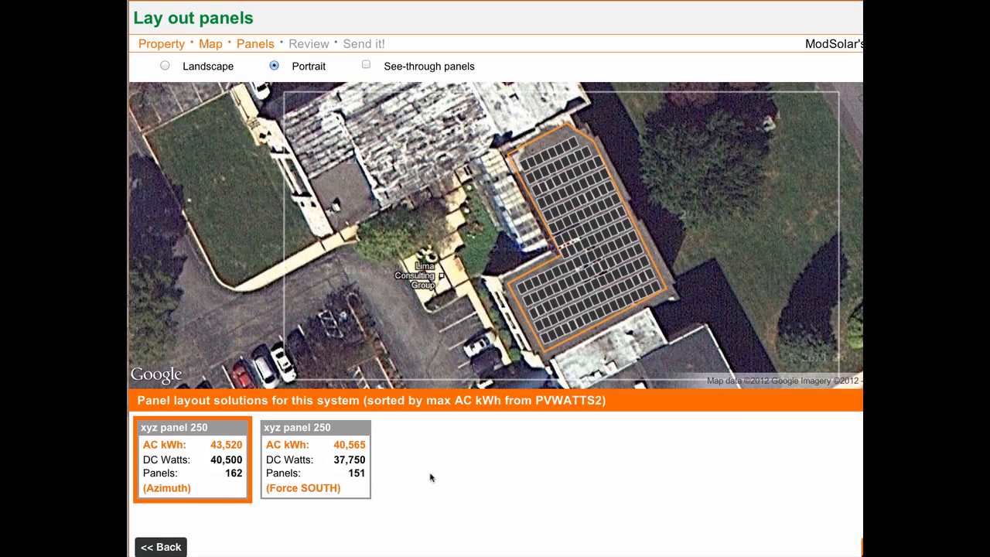
left_click(202, 484)
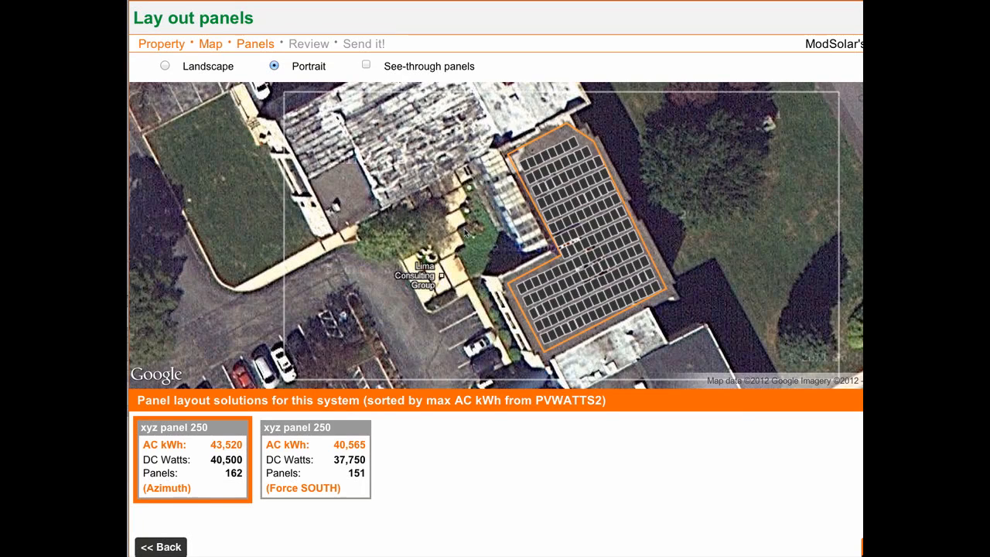
- Make the panels see-through and delete those covering the rooftop equipment near the roof's inner corner
left_click(366, 65)
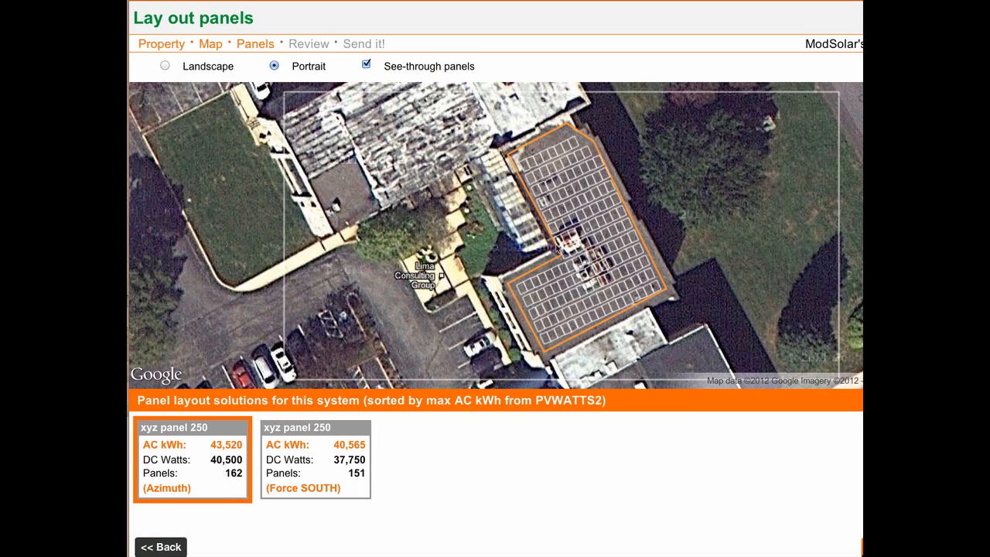
left_click_drag(552, 243, 586, 262)
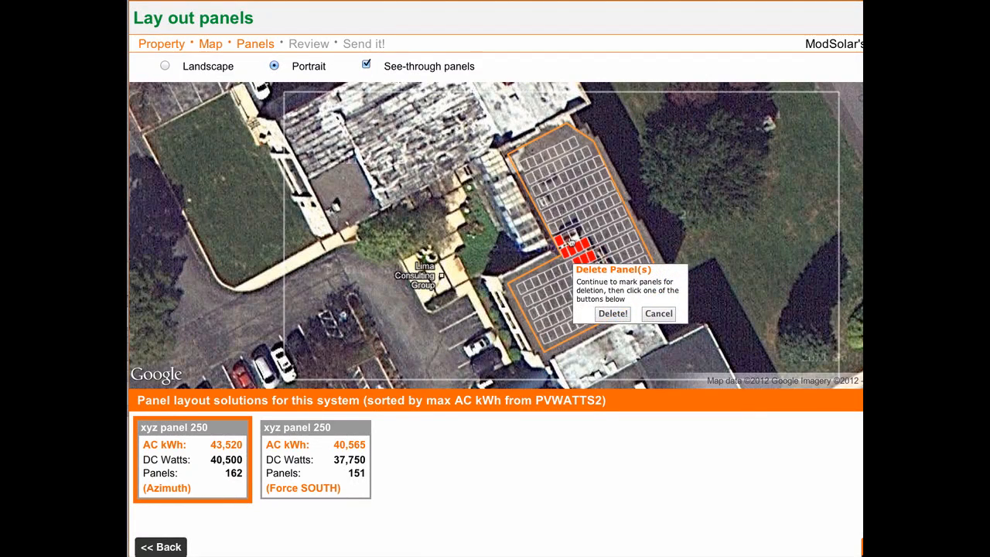
left_click(567, 236)
left_click(583, 229)
left_click(575, 220)
left_click(565, 225)
left_click(615, 315)
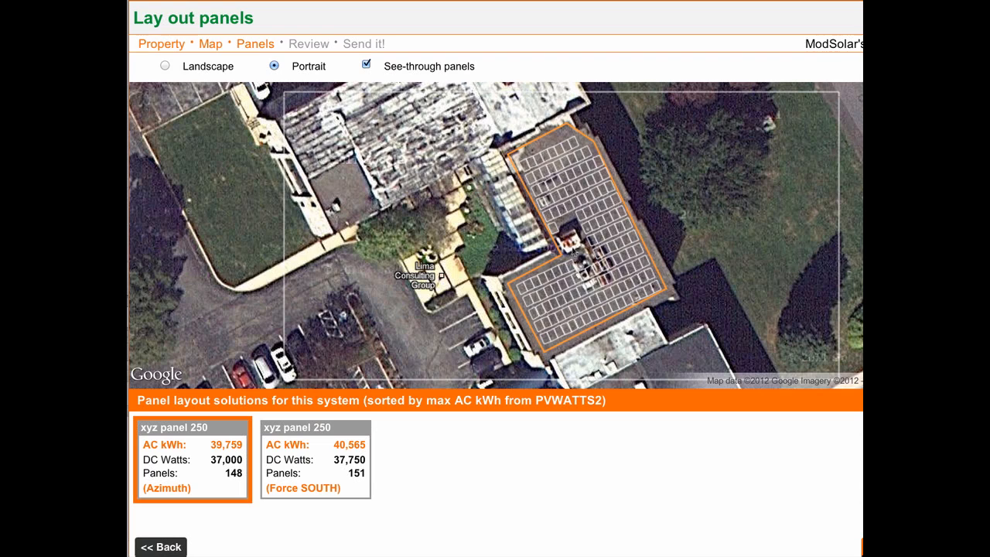
- Delete the ten panels covering and bordering the rooftop equipment in the middle of the roof
left_click_drag(577, 247, 587, 276)
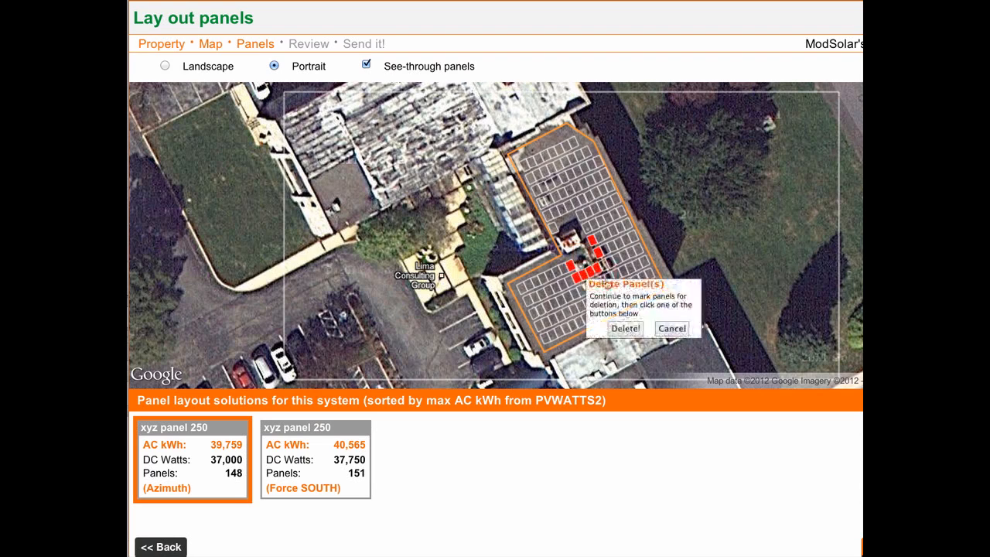
left_click(627, 328)
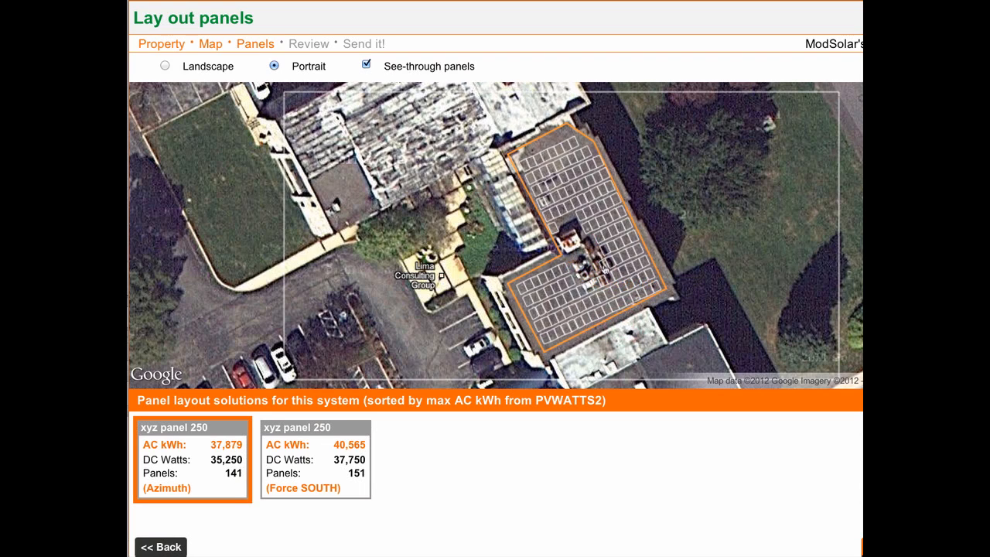
left_click(605, 266)
left_click(610, 263)
left_click(605, 252)
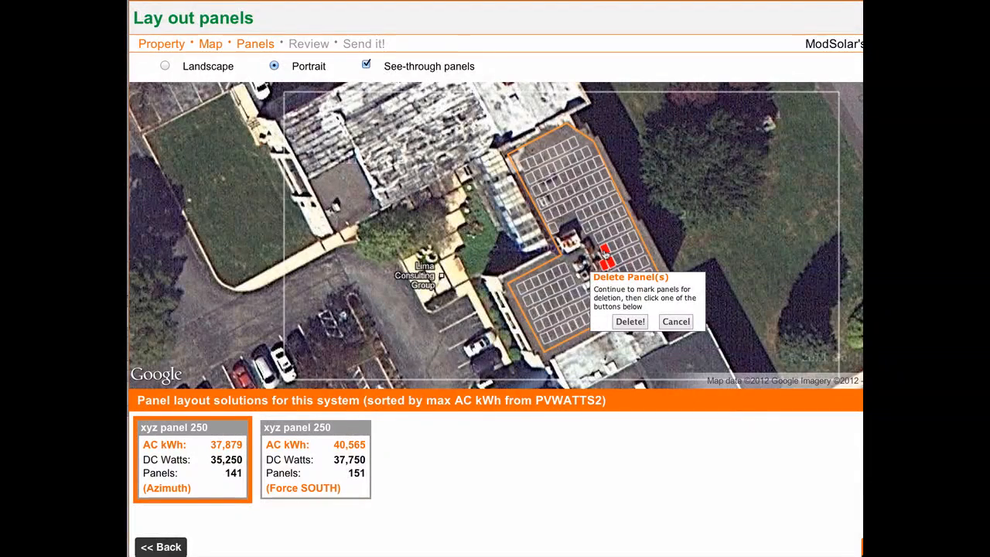
left_click(630, 322)
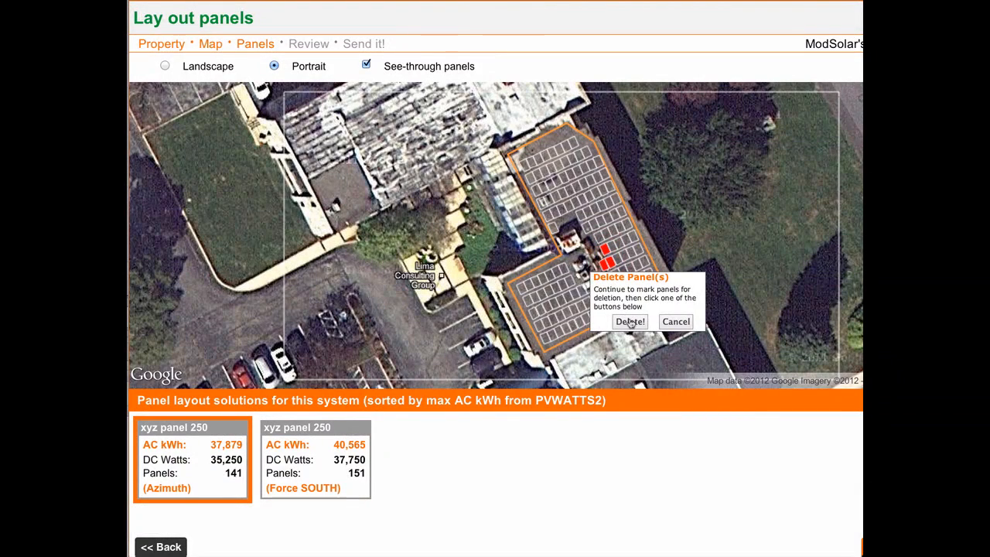
- Delete five more panels along the lower edge of the rooftop equipment
left_click(583, 291)
left_click(589, 288)
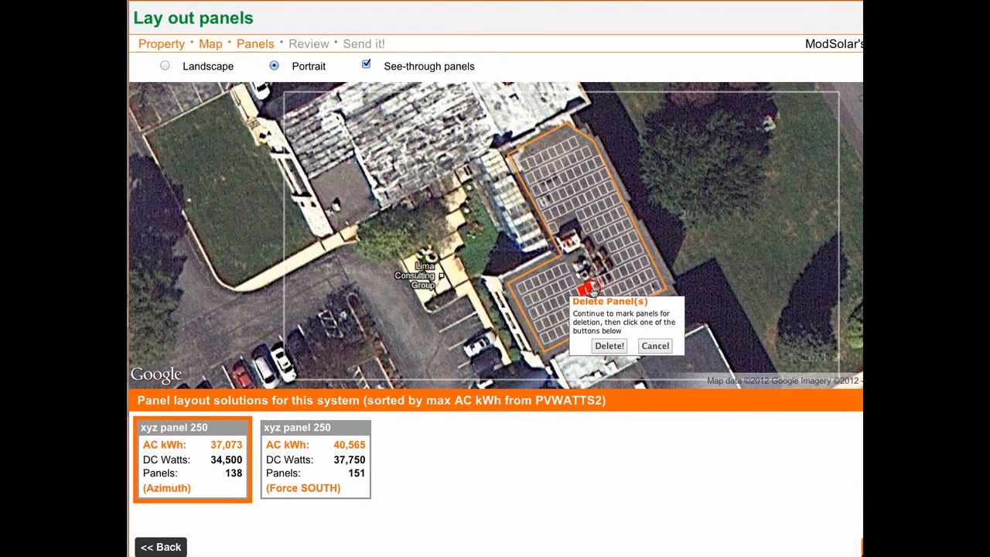
left_click(595, 286)
left_click(608, 282)
left_click(610, 346)
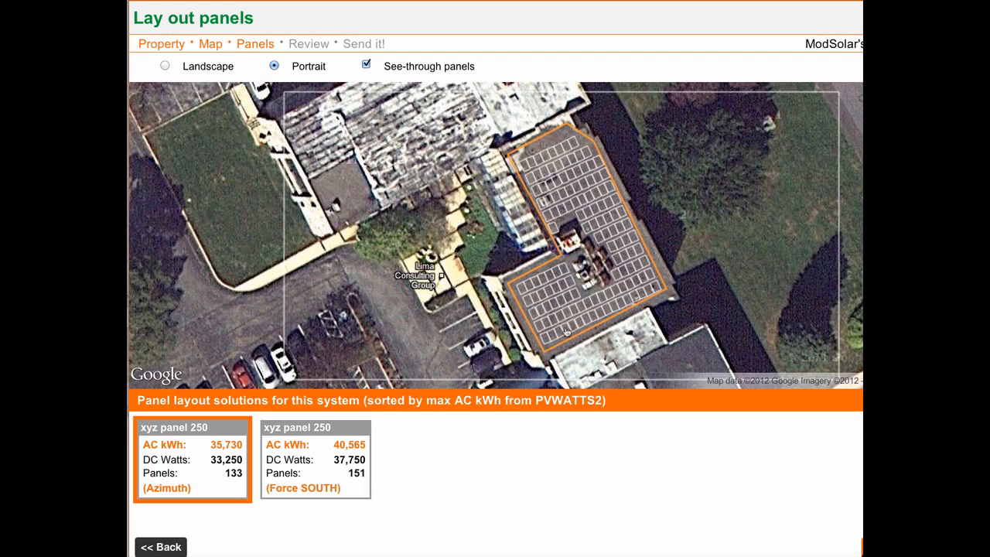
- Delete the block of five panels near the roof's upper end and make the remaining panels solid again
left_click_drag(558, 168, 568, 183)
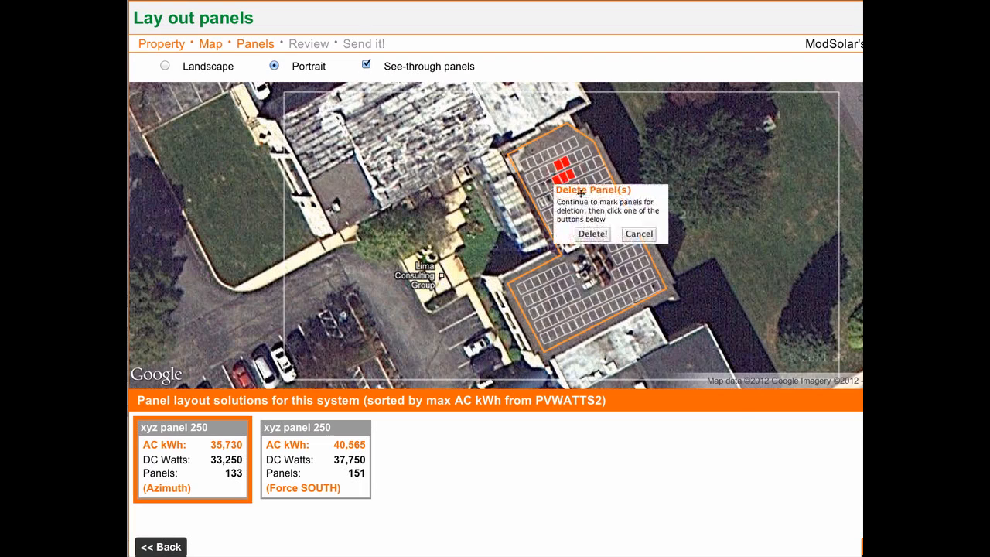
left_click(592, 229)
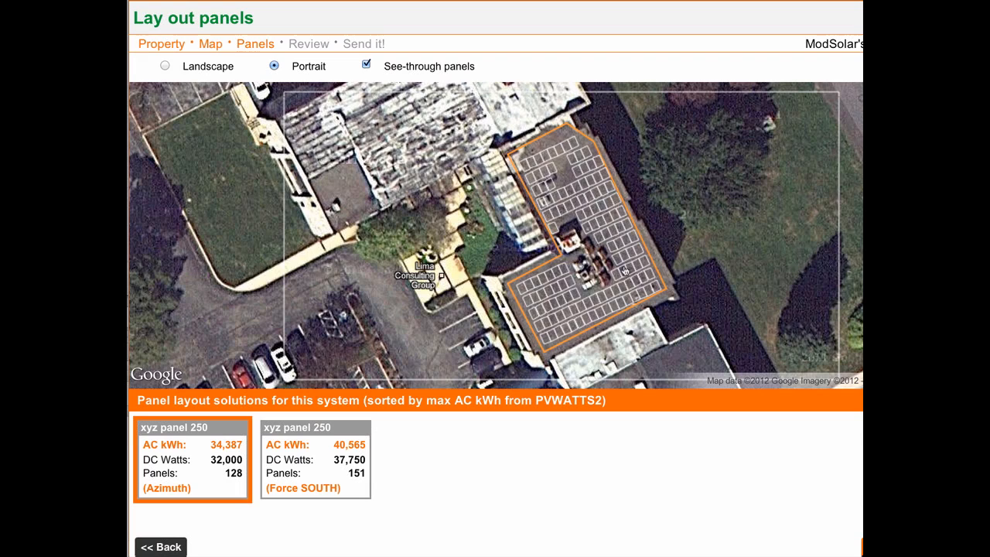
left_click(366, 65)
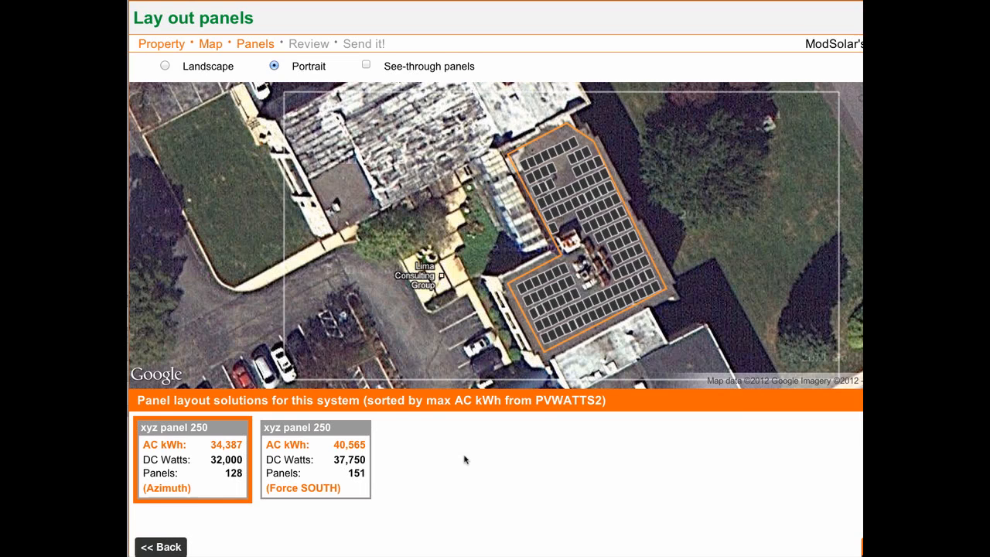
- Generate the estimate for the Azimuth layout and examine its line items, total, price per watt and terms
scroll(464, 460, "down", 1)
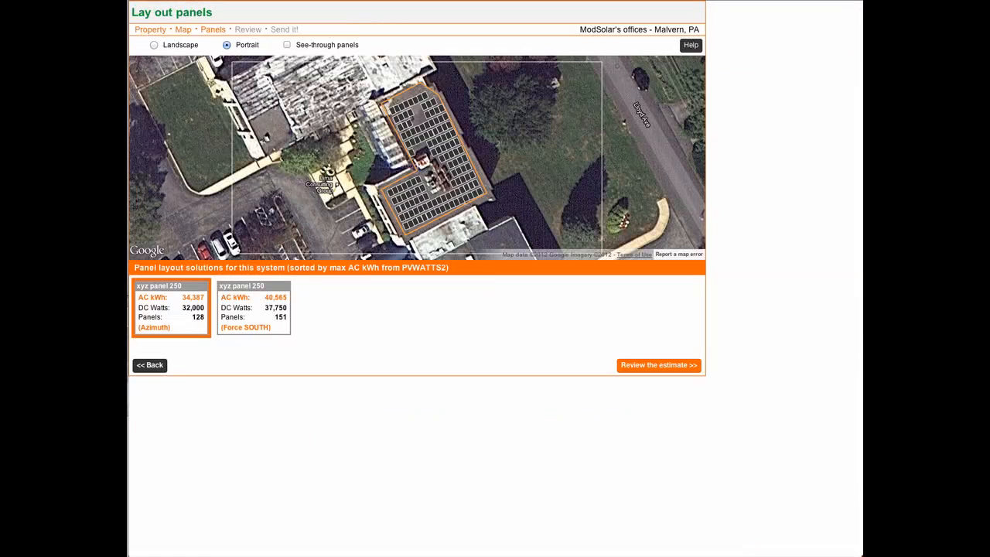
left_click(652, 366)
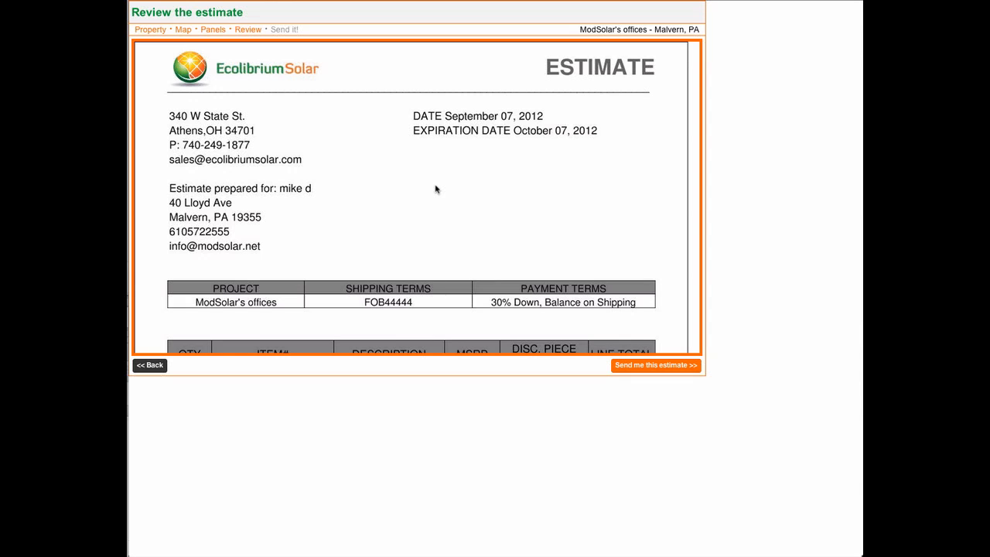
scroll(436, 189, "down", 2)
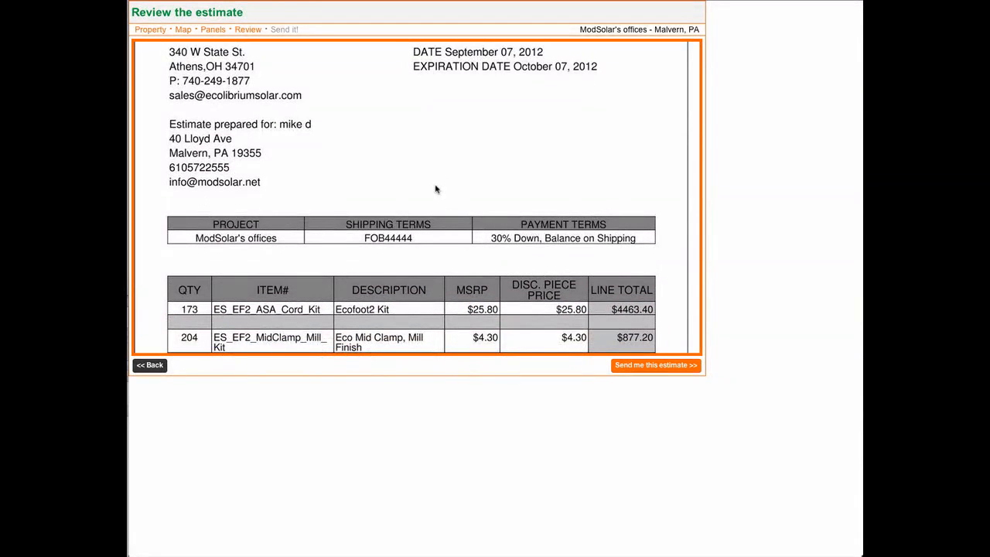
scroll(436, 189, "down", 4)
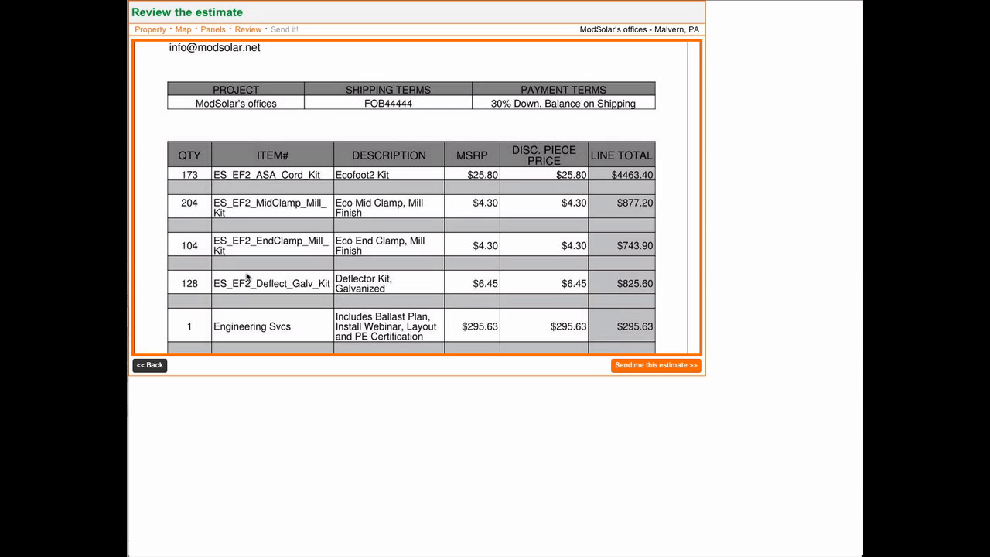
scroll(325, 205, "down", 1)
scroll(326, 205, "down", 1)
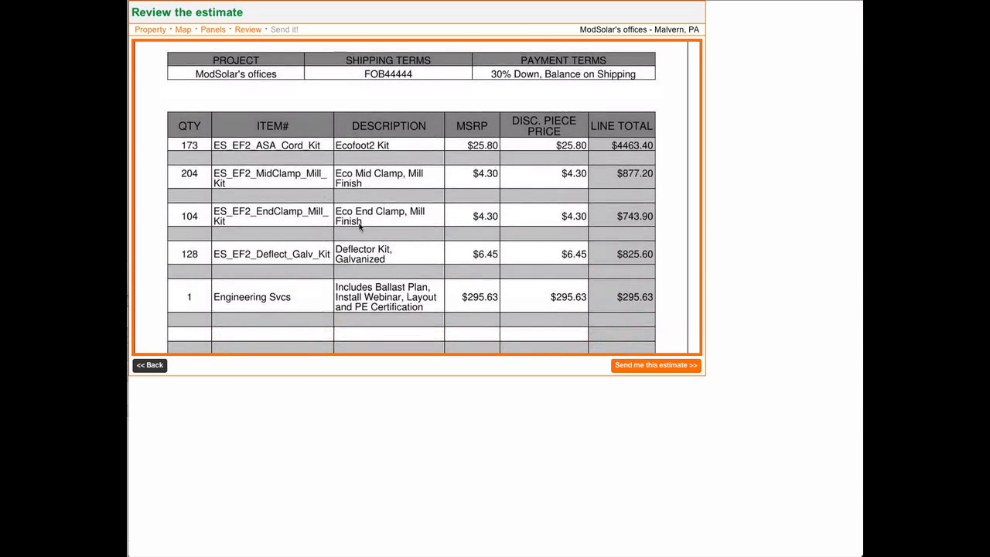
scroll(361, 227, "up", 1)
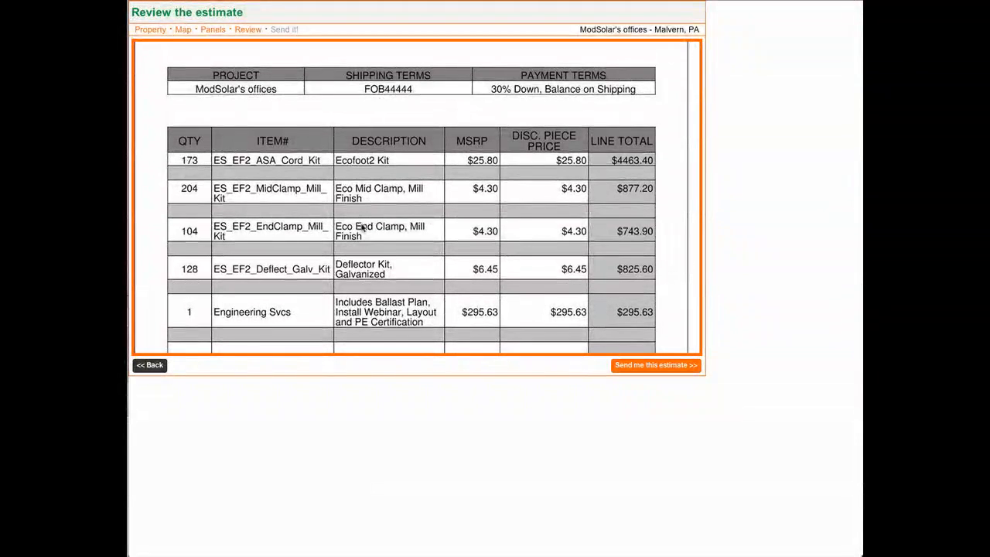
scroll(361, 227, "down", 3)
scroll(363, 226, "down", 1)
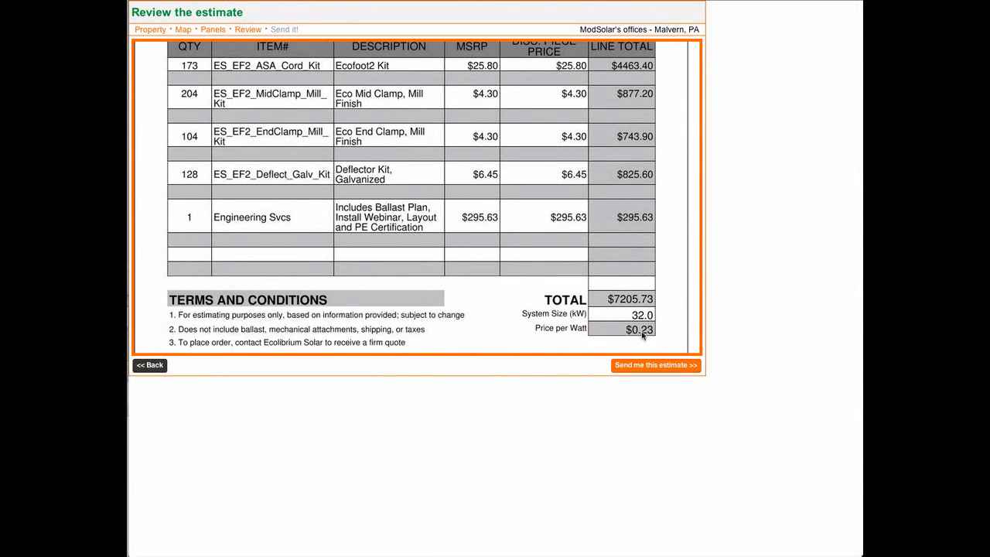
scroll(398, 290, "down", 5)
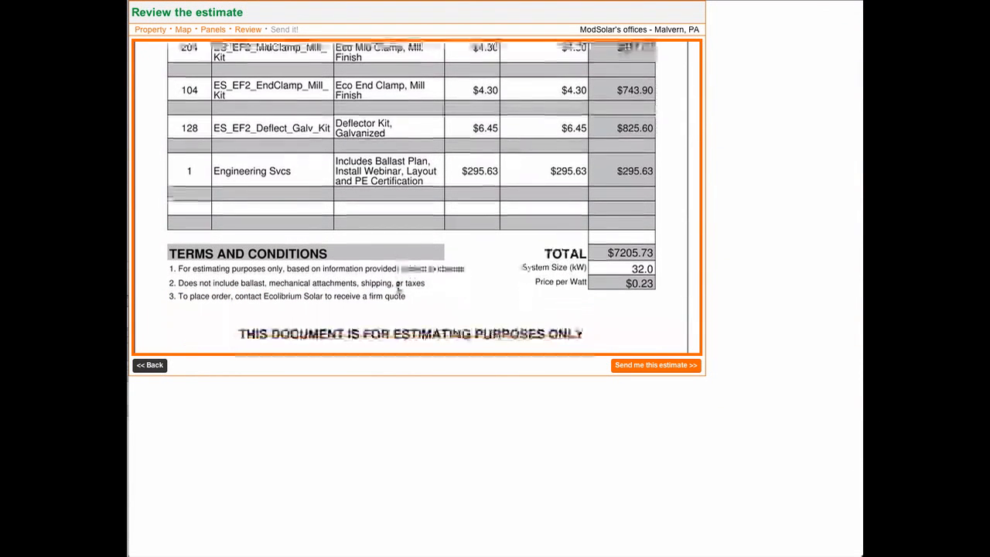
- Check the estimate's property data, panel specifications and layout image, and have the estimate emailed
scroll(398, 289, "down", 4)
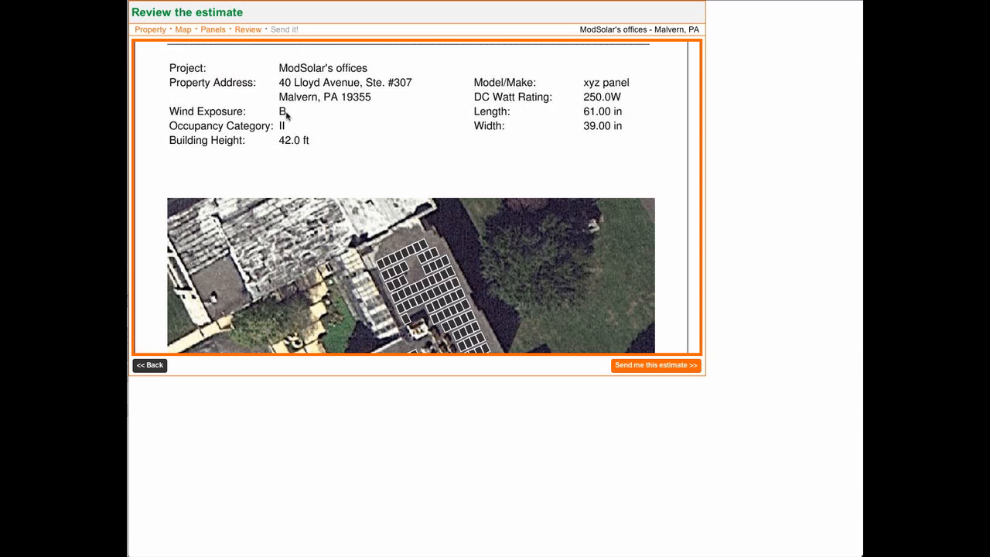
scroll(489, 135, "down", 1)
scroll(488, 136, "down", 3)
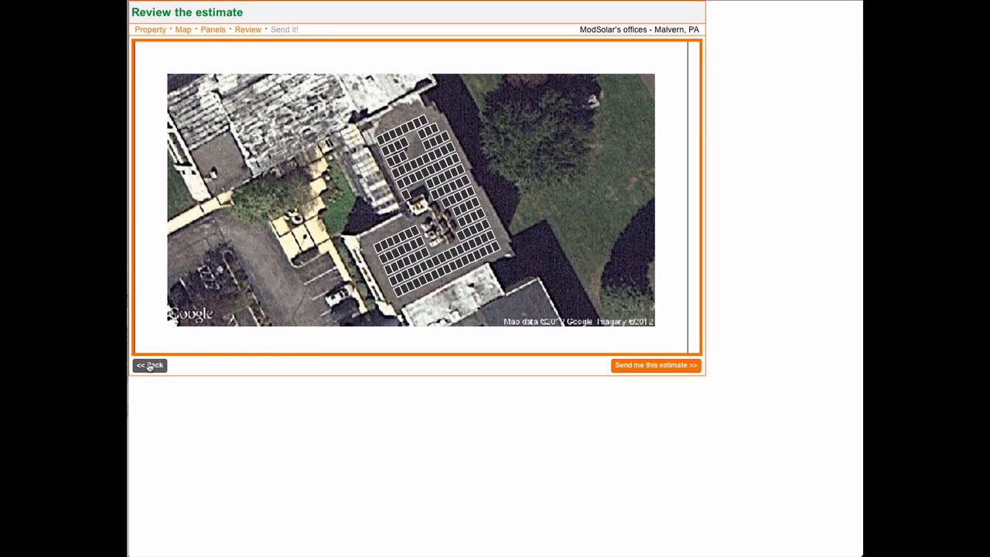
left_click(643, 371)
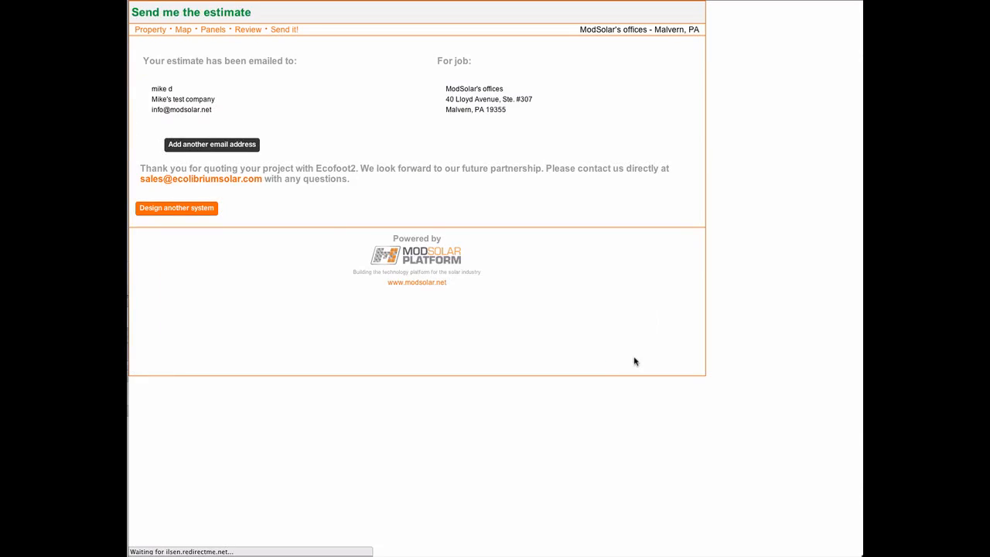